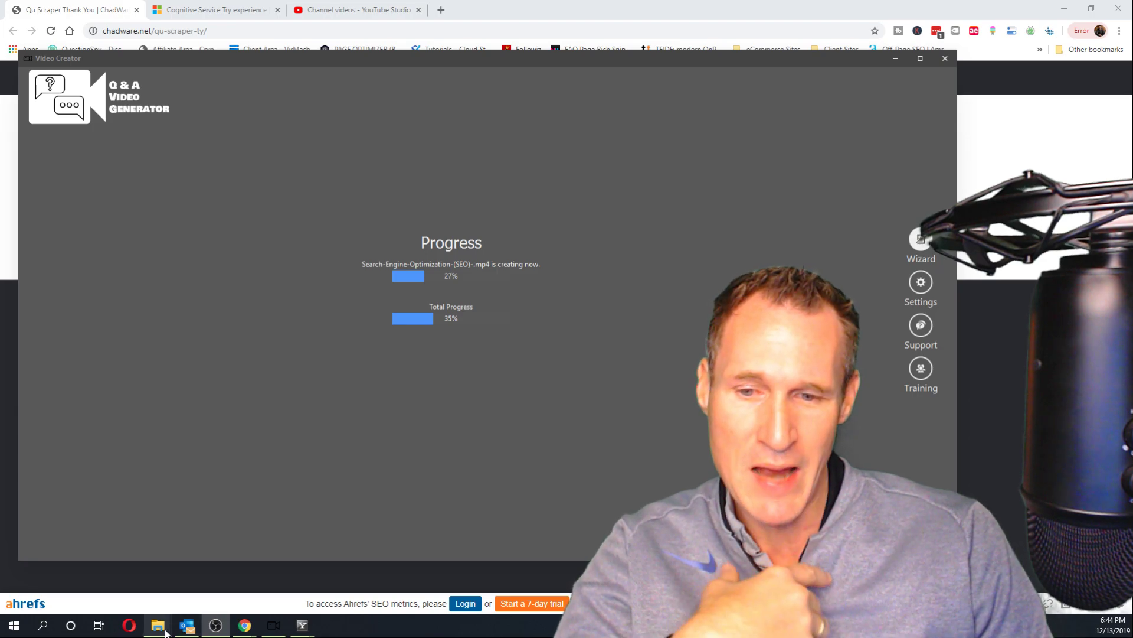
# Step: While the SEO videos keep generating, bring the Results Files folder window to the front
pyautogui.moveTo(165, 632)
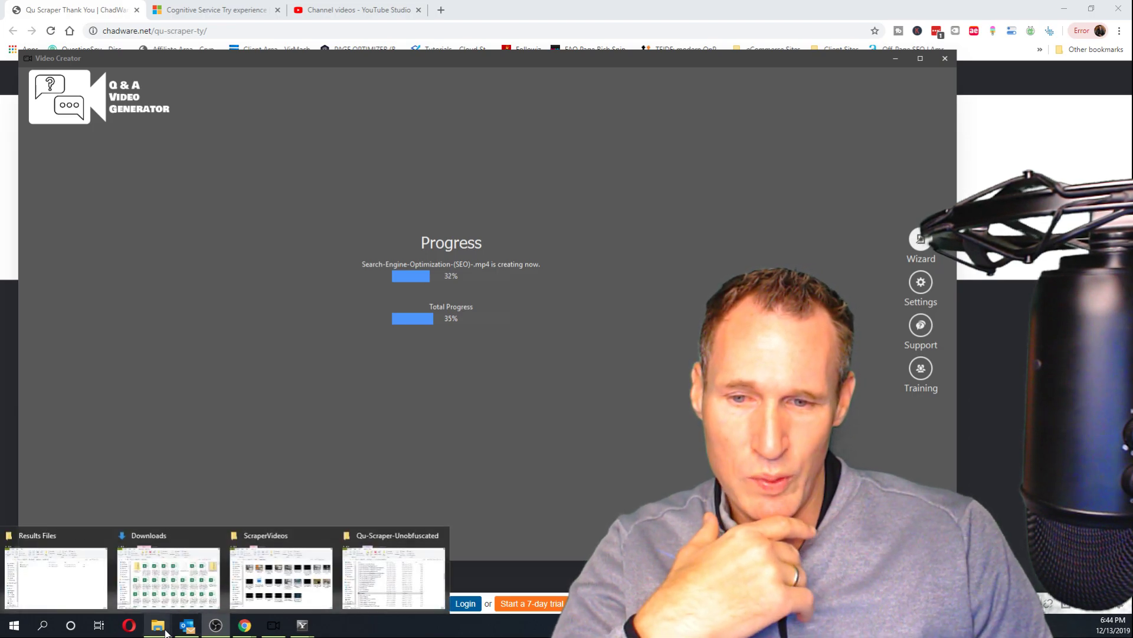
pyautogui.click(100, 578)
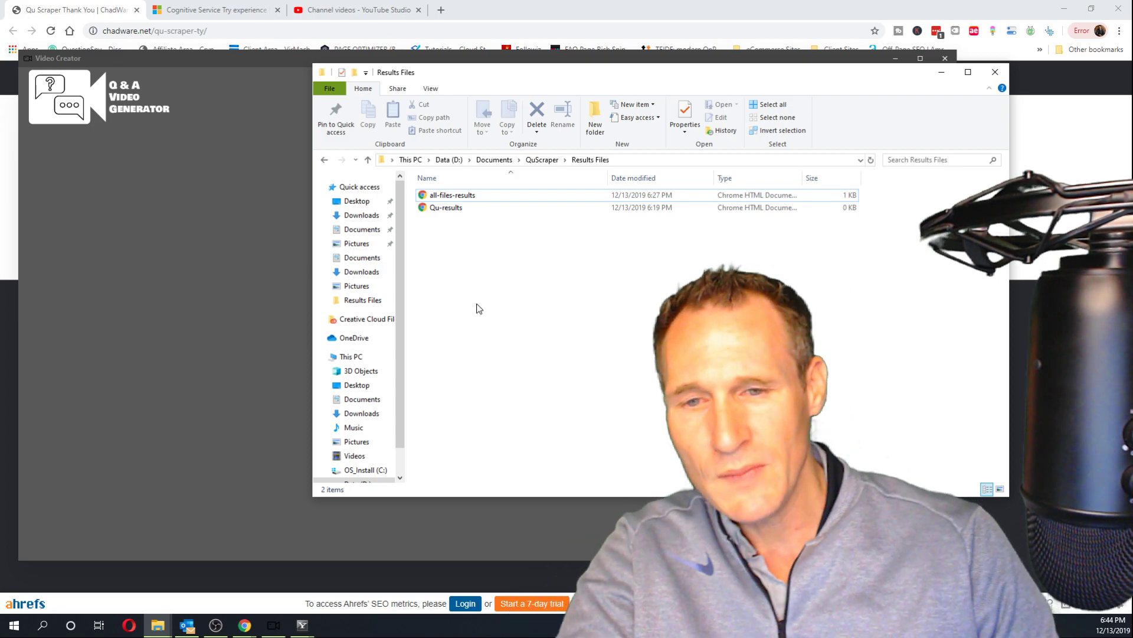
# Step: Bring the Results Files folder window back in front of the other File Explorer windows
pyautogui.click(158, 627)
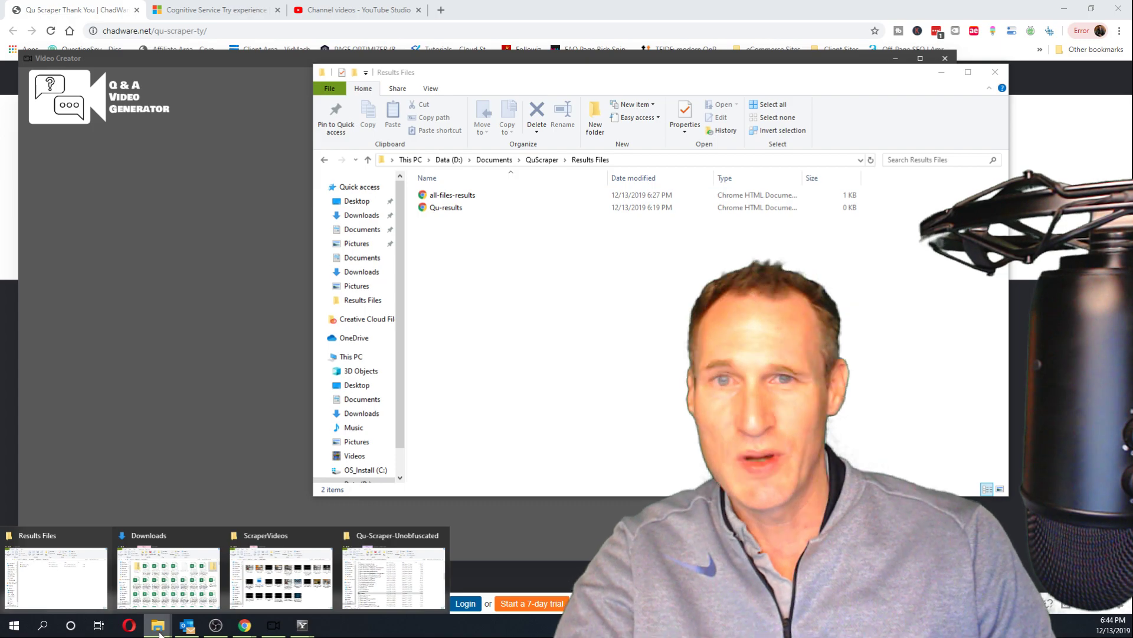
pyautogui.moveTo(370, 573)
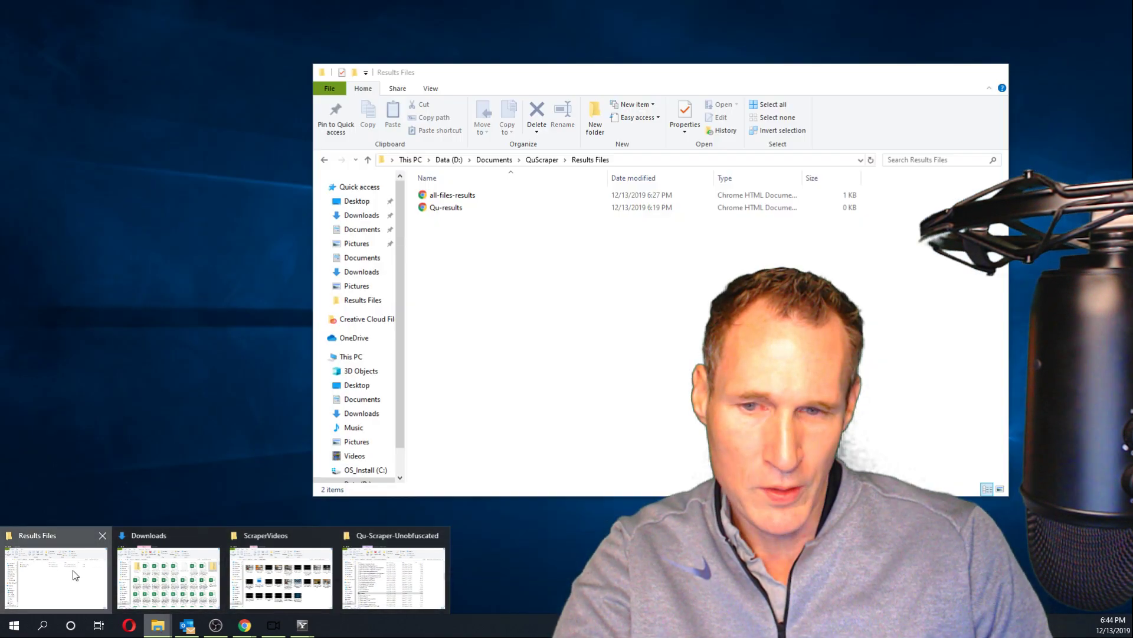
pyautogui.click(56, 576)
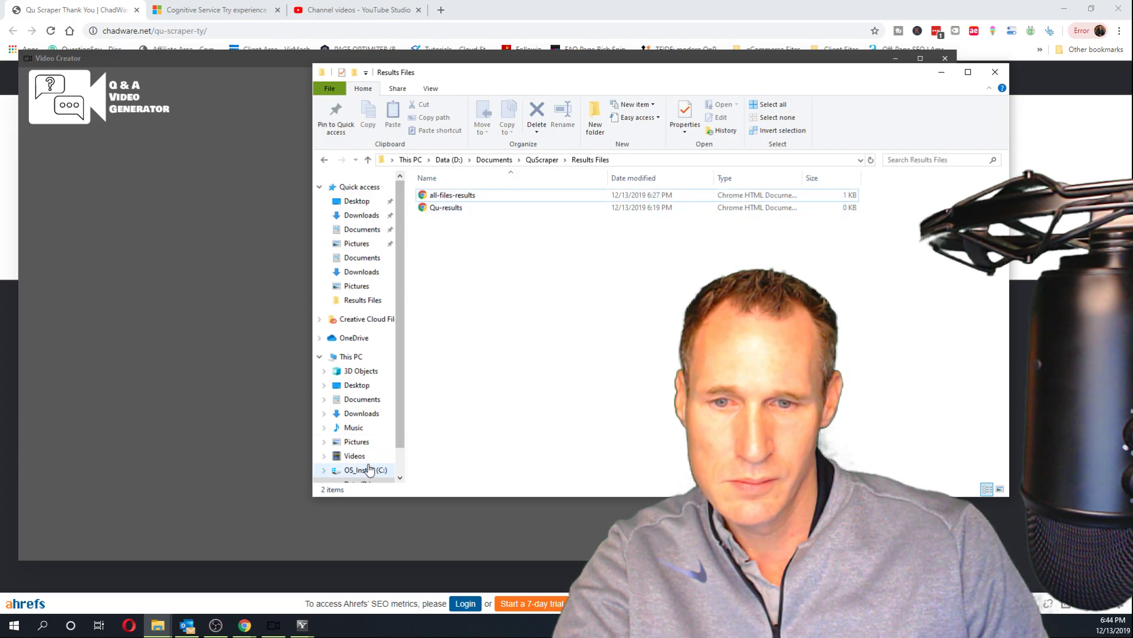
# Step: Browse to Data (D:) > Documents > YahooScraper > Results Files and open YA-results0
pyautogui.scroll(-1, 360, 437)
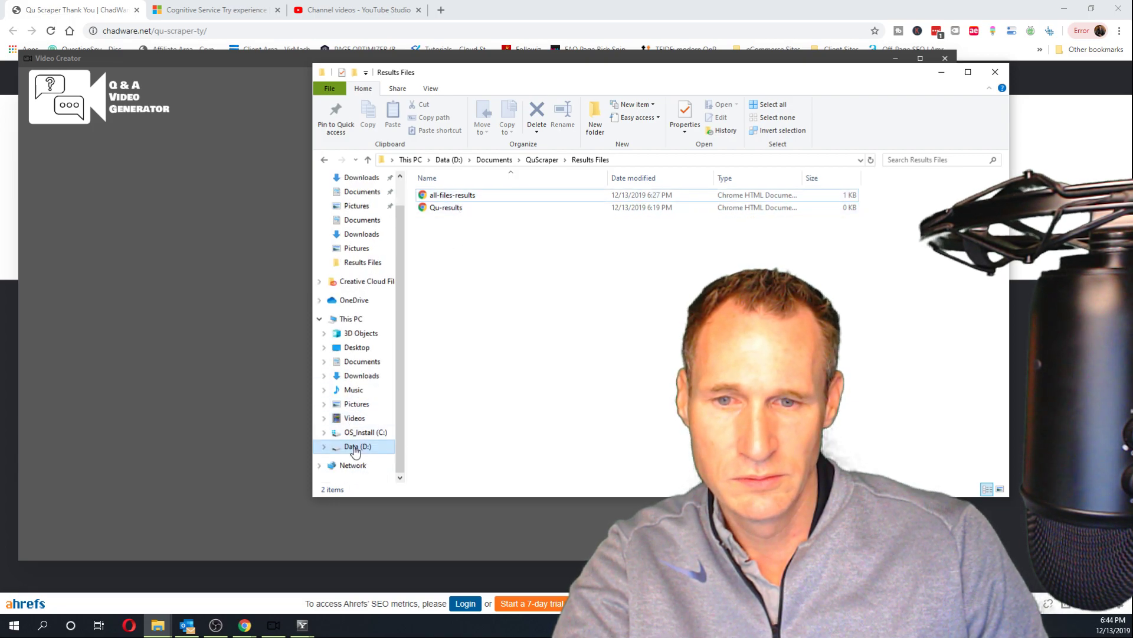
pyautogui.click(355, 448)
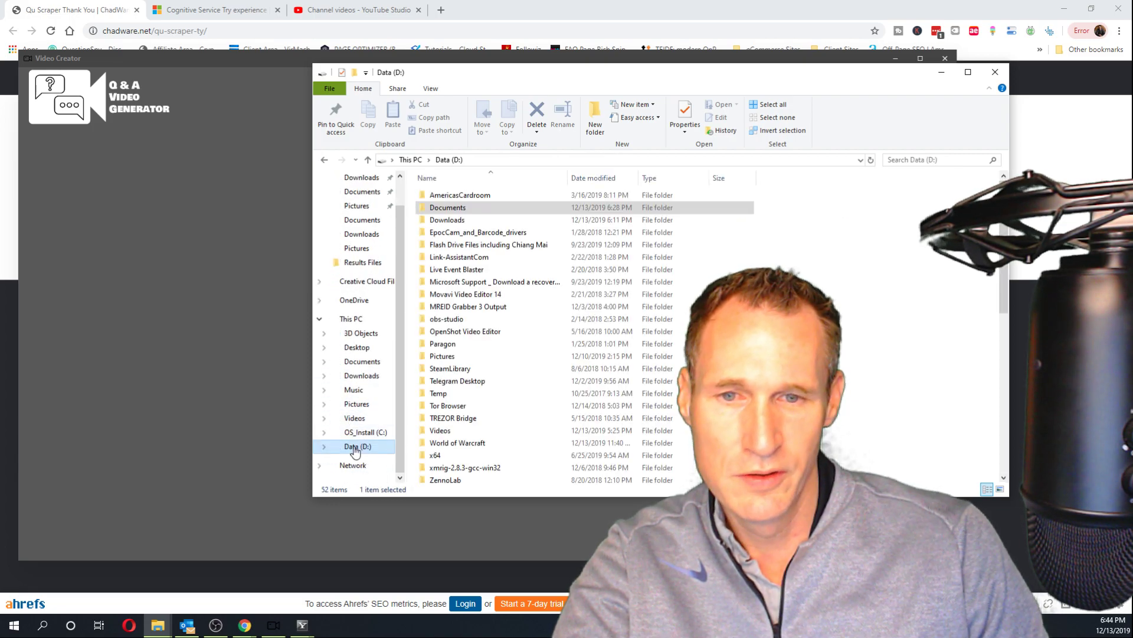
pyautogui.doubleClick(453, 211)
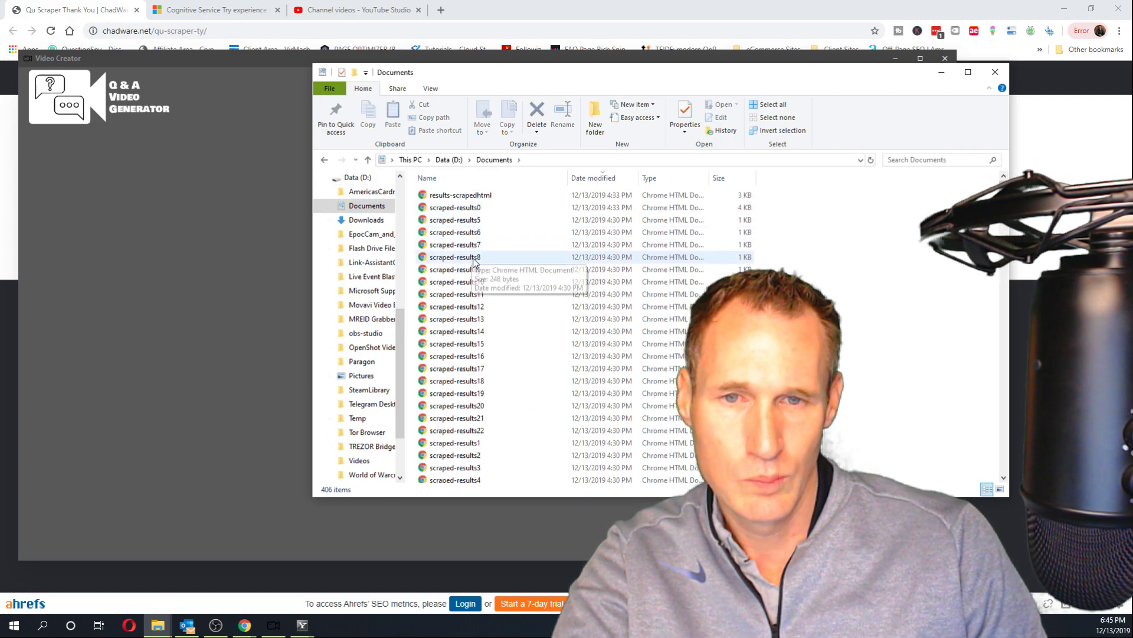
pyautogui.scroll(-20, 477, 263)
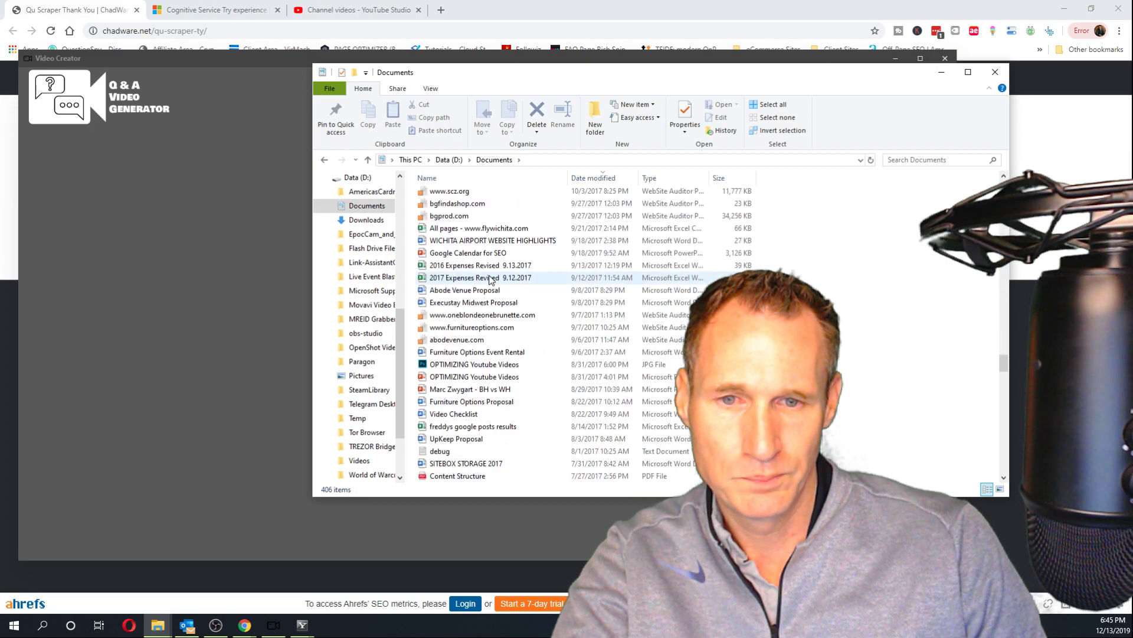
pyautogui.scroll(-20, 488, 280)
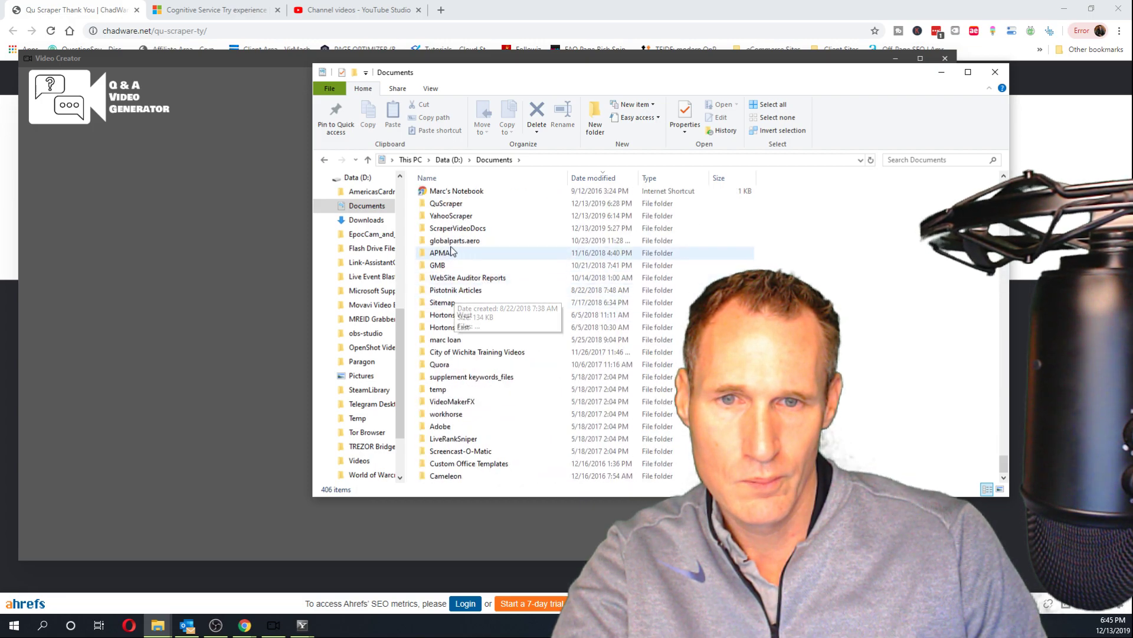
pyautogui.doubleClick(453, 216)
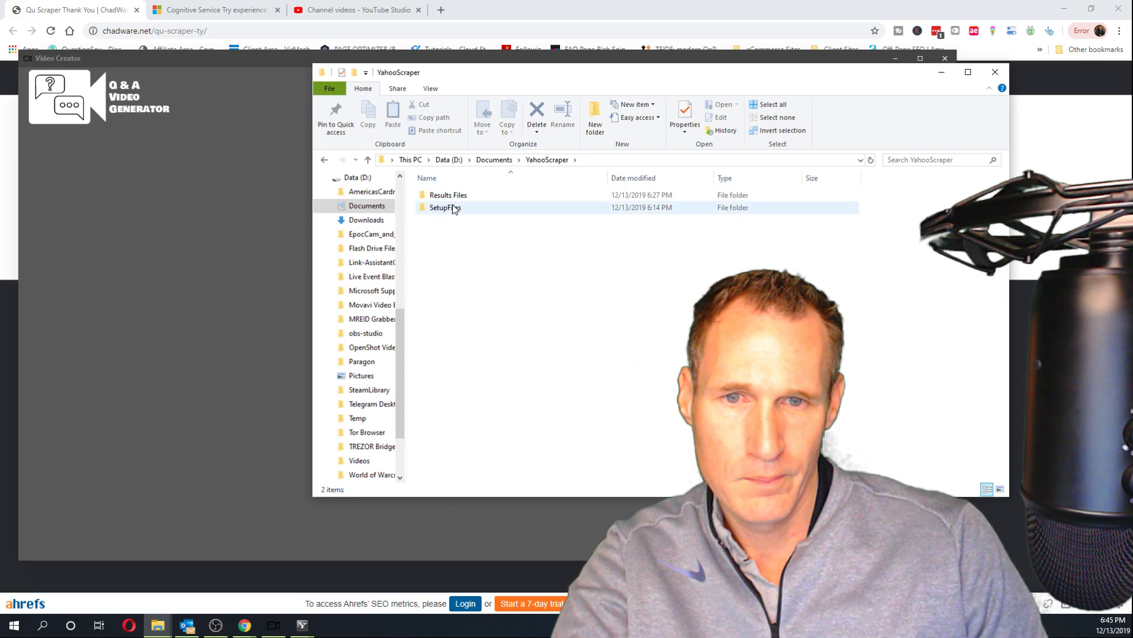
pyautogui.doubleClick(449, 196)
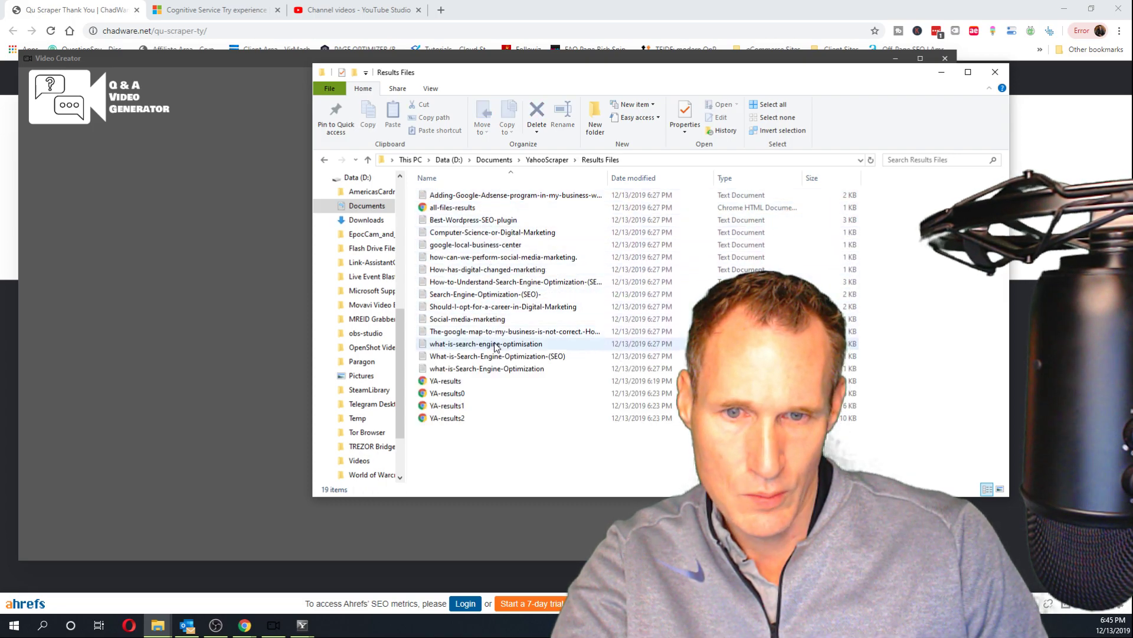
pyautogui.click(448, 393)
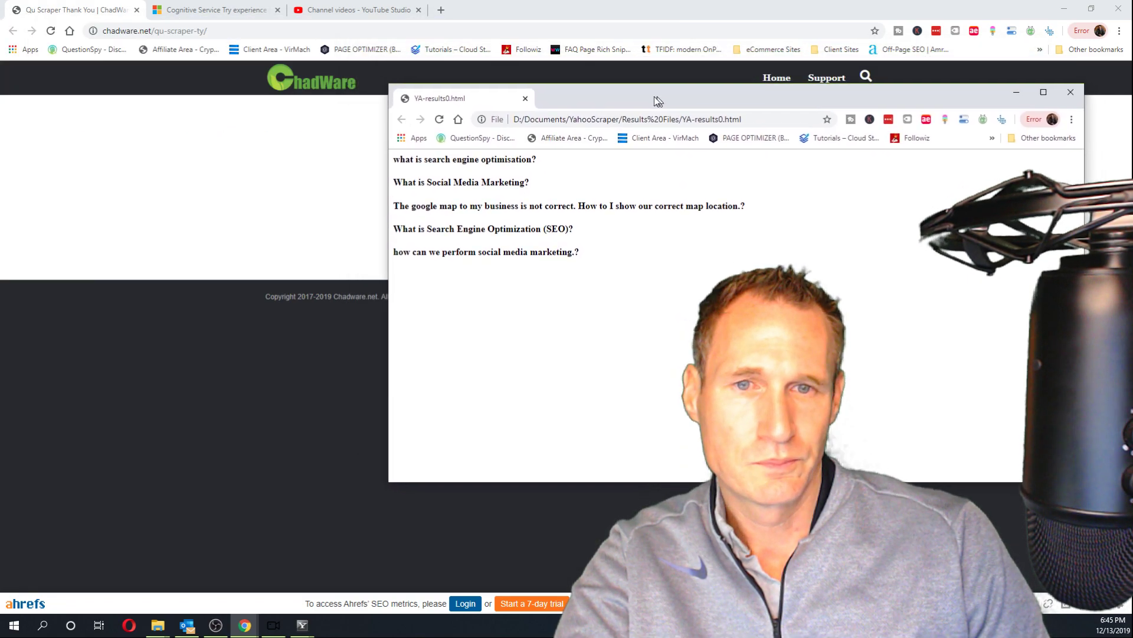
# Step: Maximize the YA-results0 page, inspect its FAQPage JSON-LD in the page source, then close the source tab
pyautogui.moveTo(658, 102); pyautogui.dragTo(413, 2)
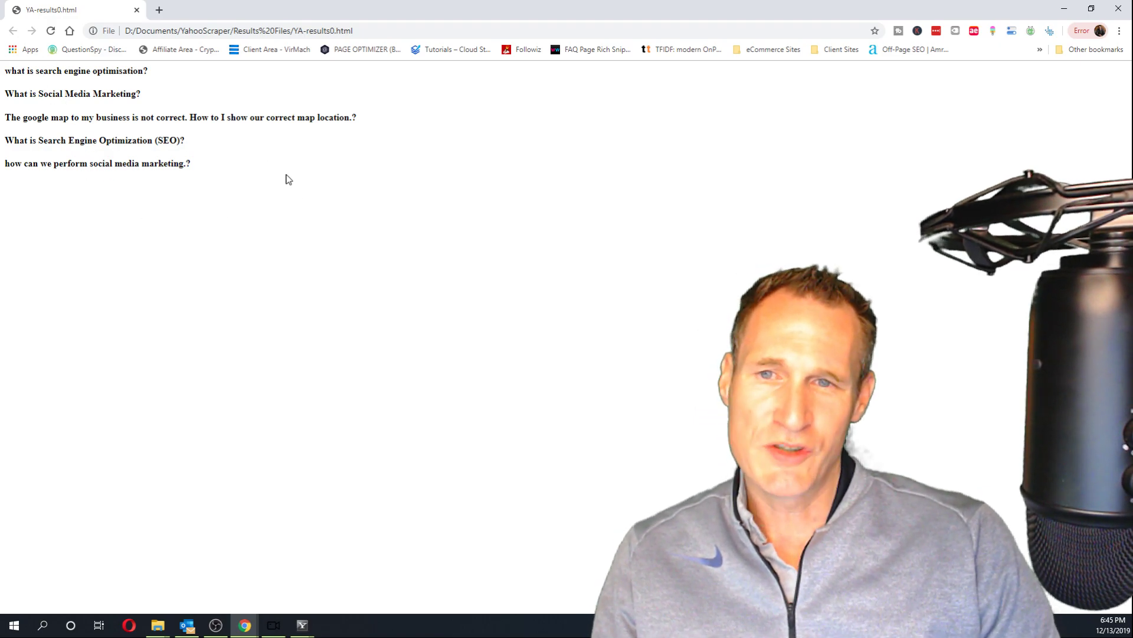
pyautogui.rightClick(256, 159)
pyautogui.click(324, 308)
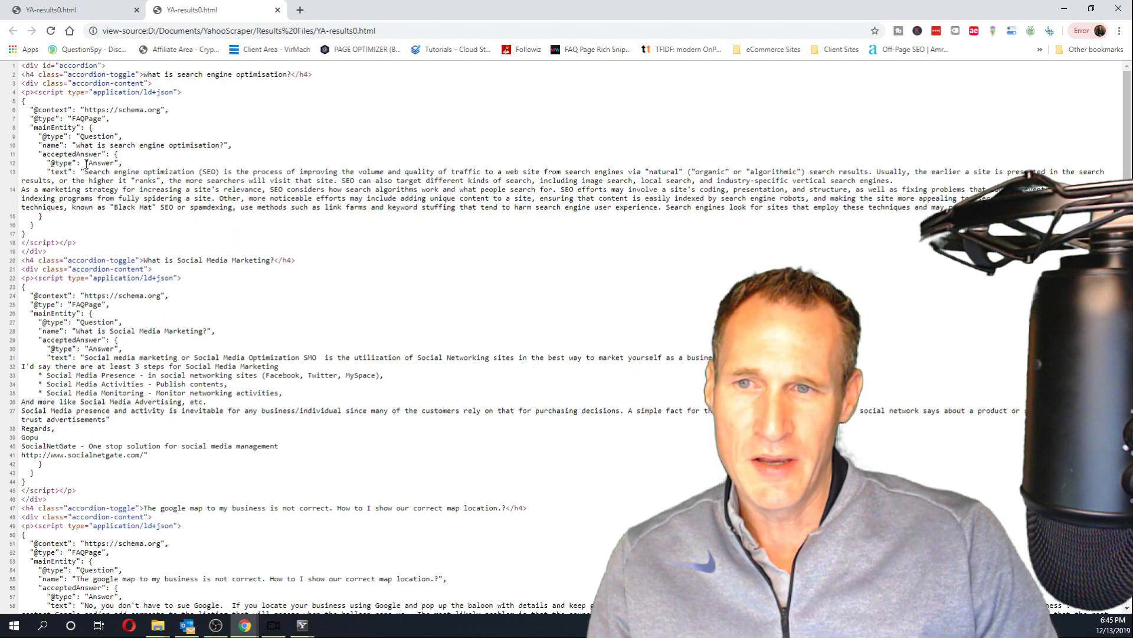
pyautogui.scroll(-3, 239, 258)
pyautogui.scroll(-5, 332, 234)
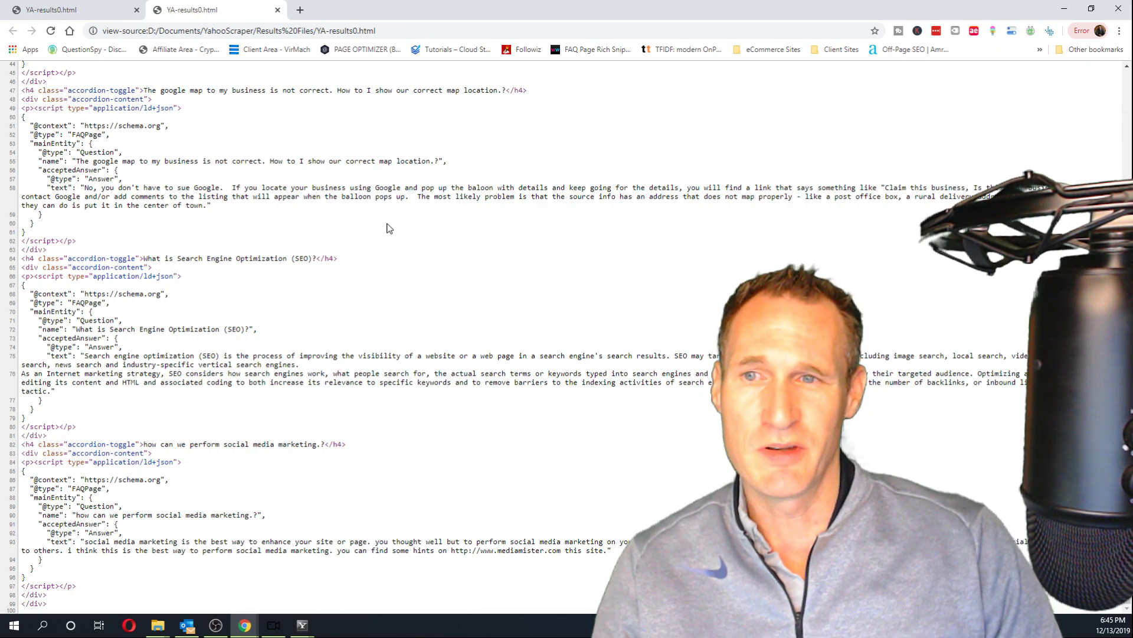
pyautogui.click(278, 10)
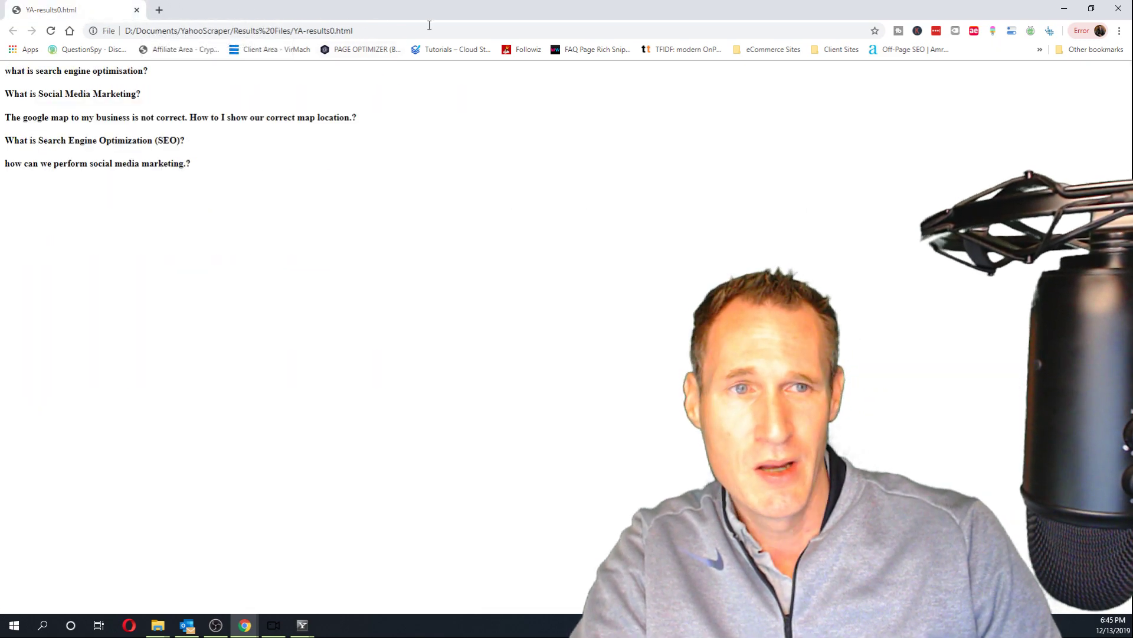
# Step: Minimize Chrome and switch to the ScraperVideos folder showing the 25 generated Q&A videos
pyautogui.click(1064, 8)
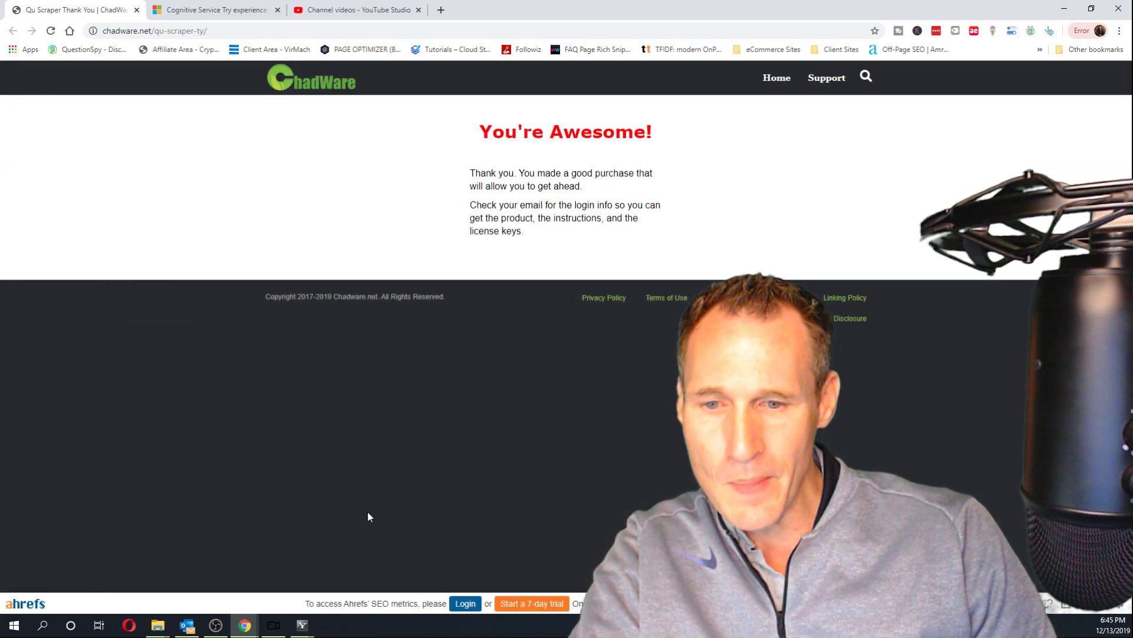
pyautogui.click(161, 626)
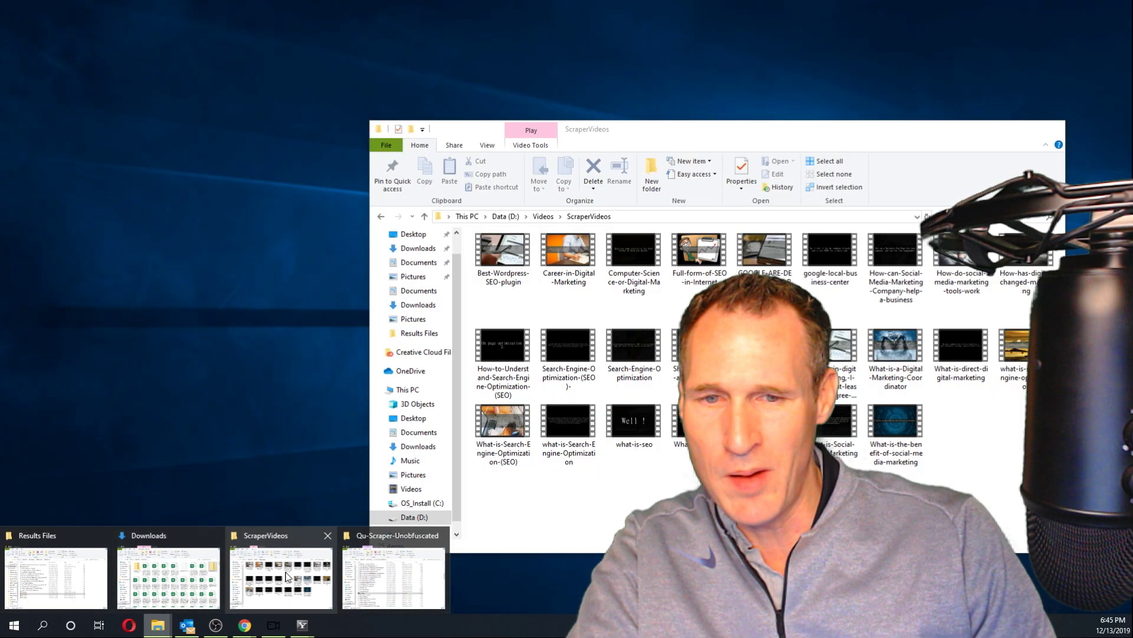
pyautogui.click(277, 582)
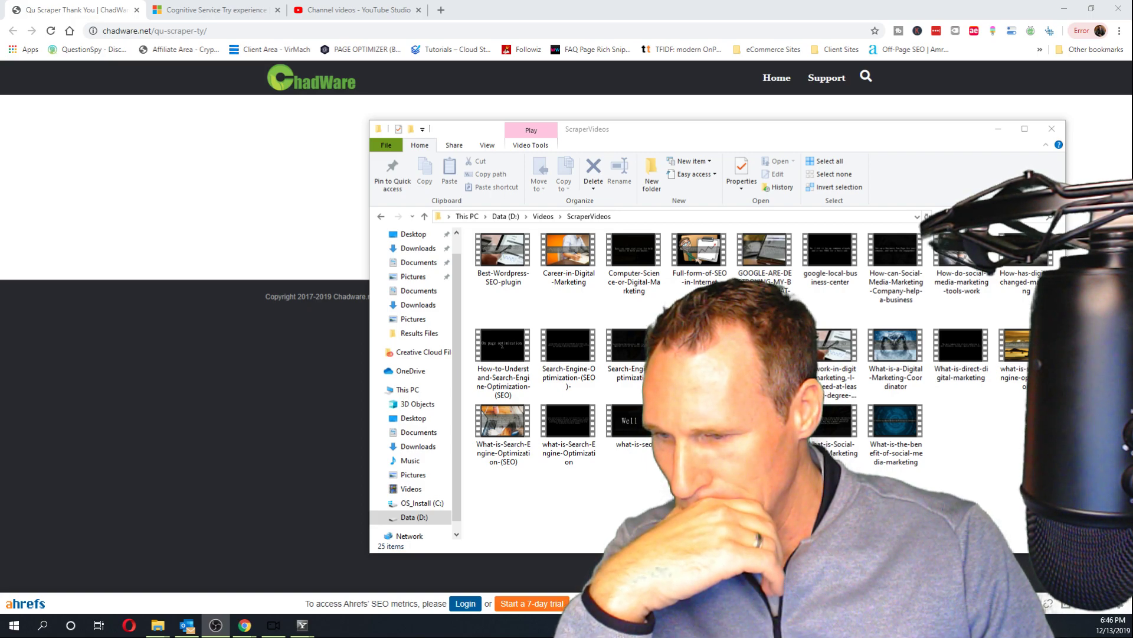
pyautogui.scroll(1, 732, 369)
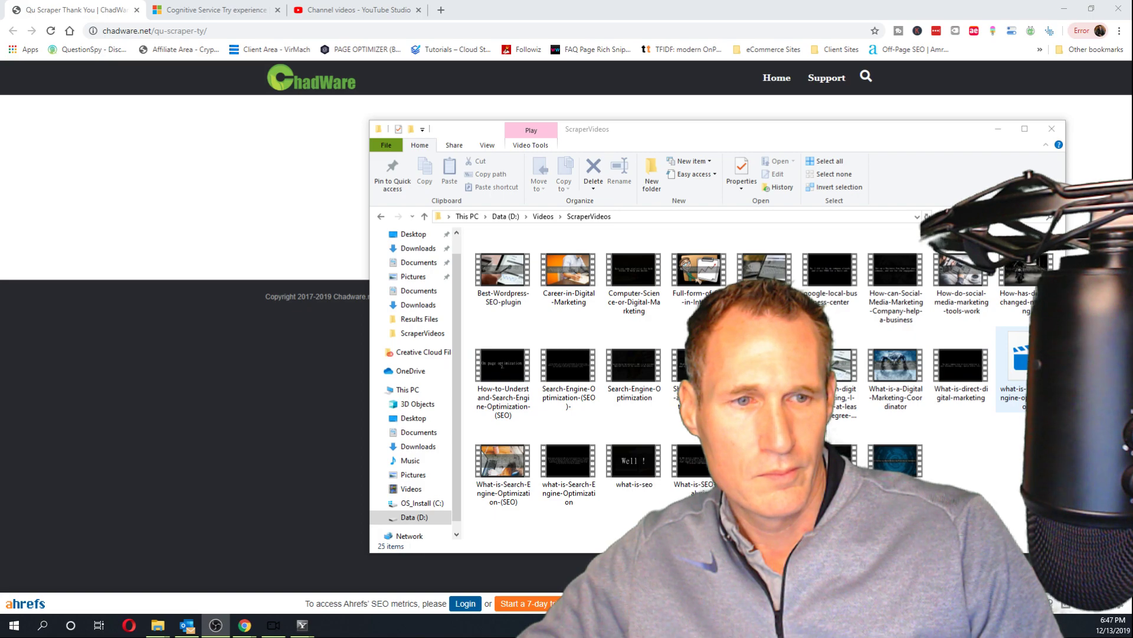
pyautogui.doubleClick(1020, 372)
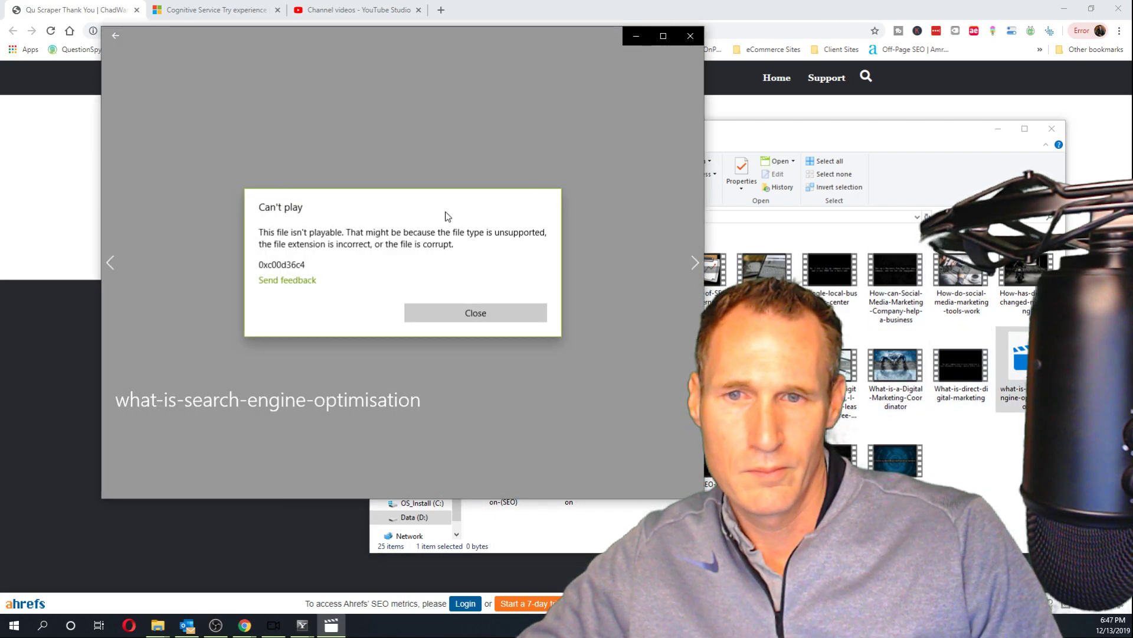
pyautogui.click(471, 316)
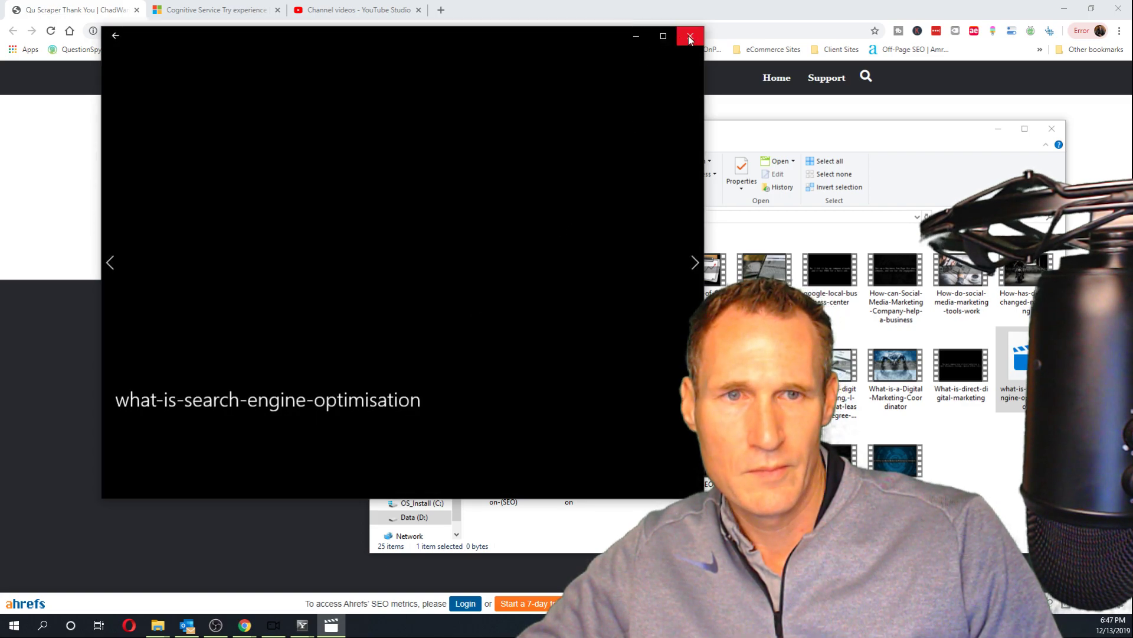
pyautogui.click(690, 37)
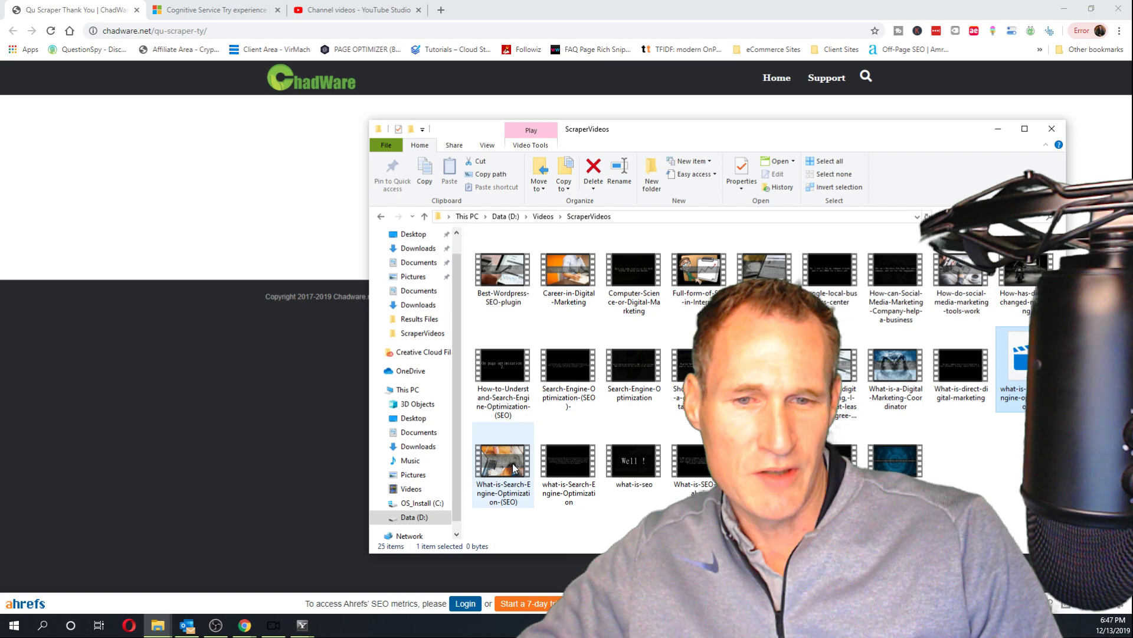
pyautogui.doubleClick(513, 468)
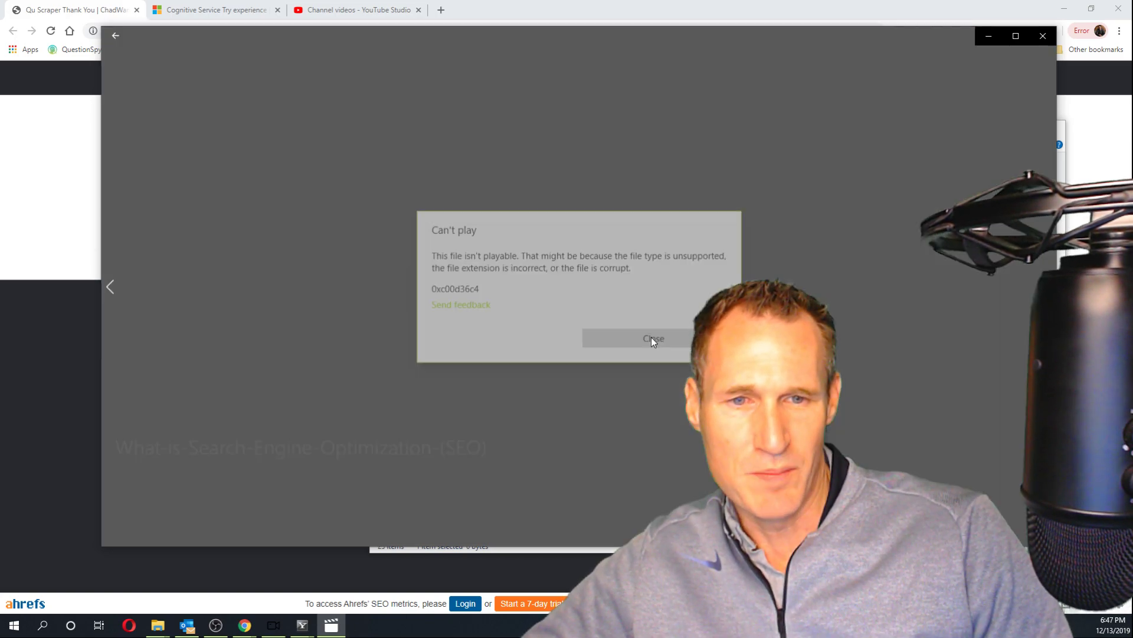
pyautogui.click(651, 338)
pyautogui.click(1043, 36)
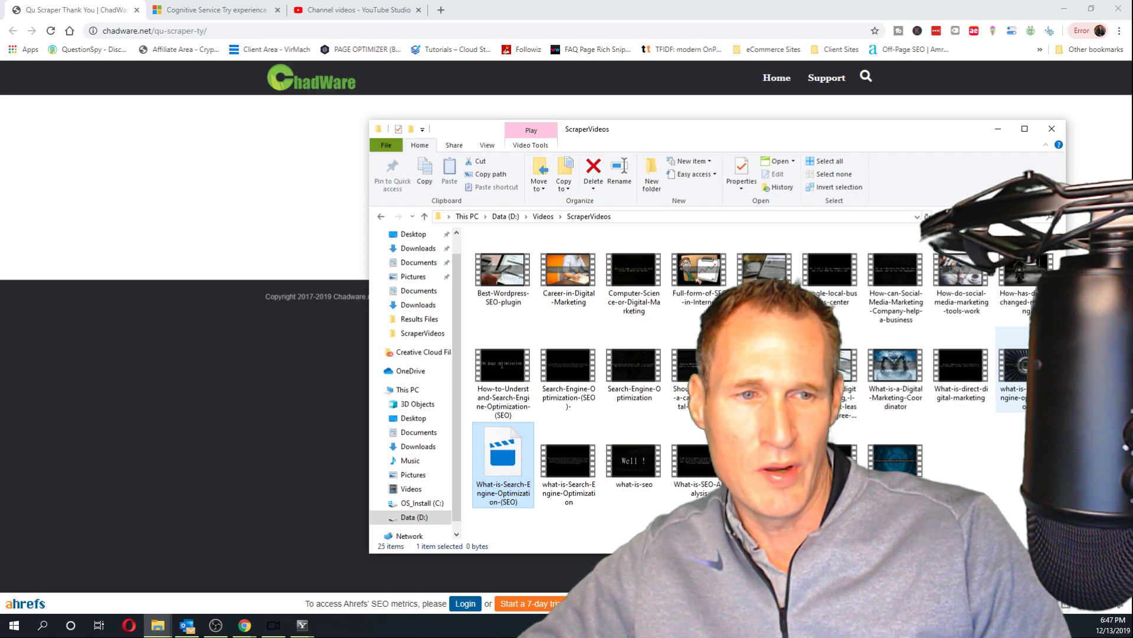
pyautogui.doubleClick(1015, 369)
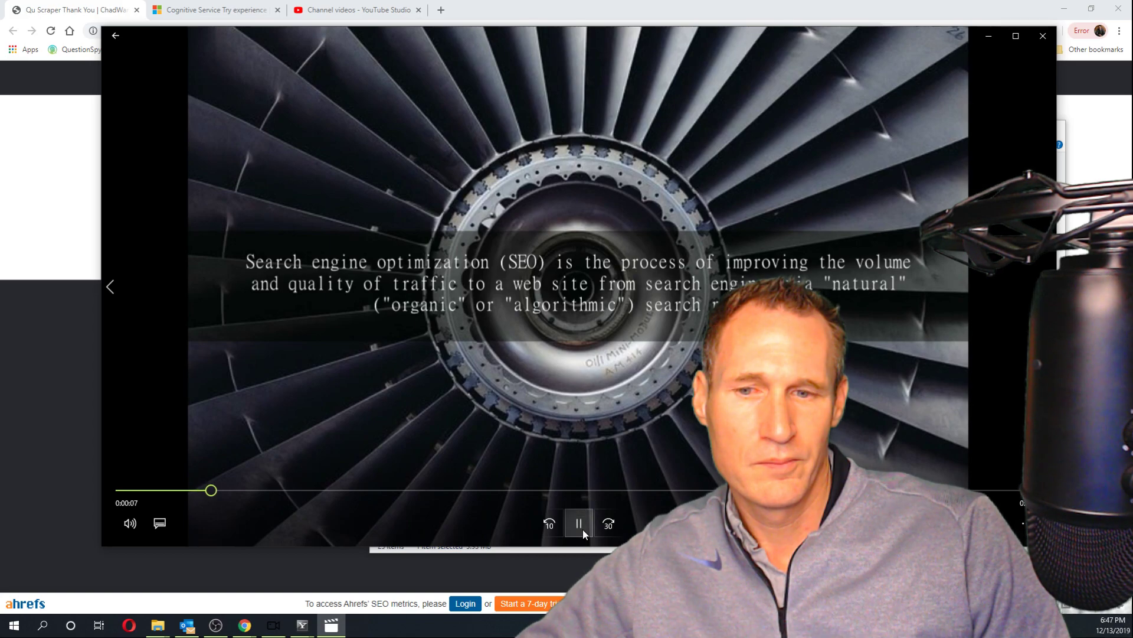
pyautogui.click(582, 529)
pyautogui.click(1043, 36)
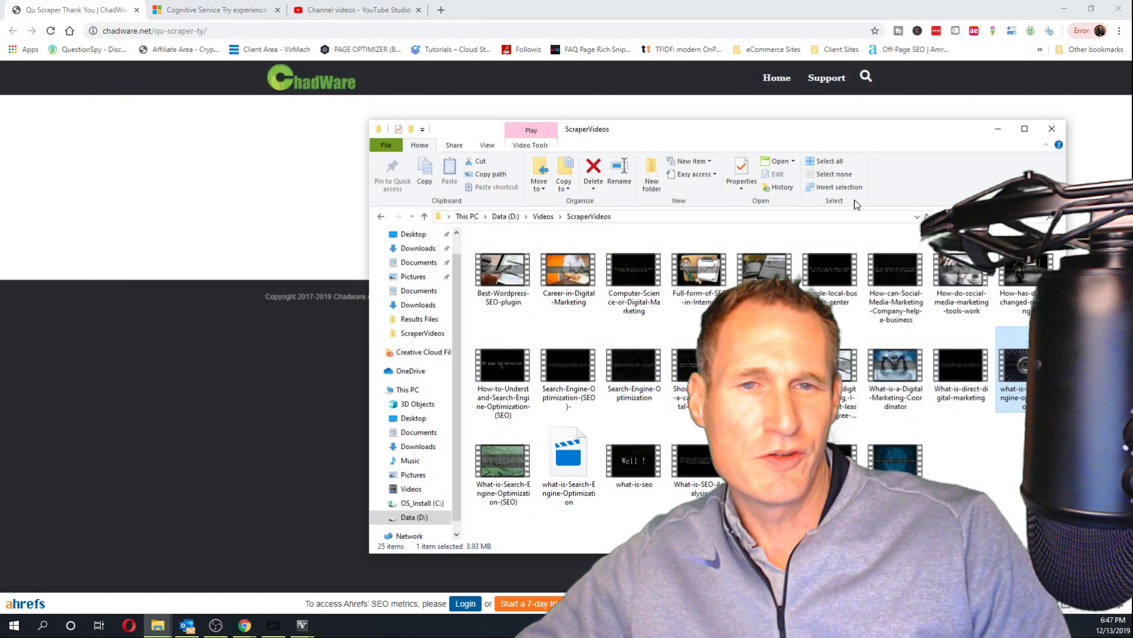